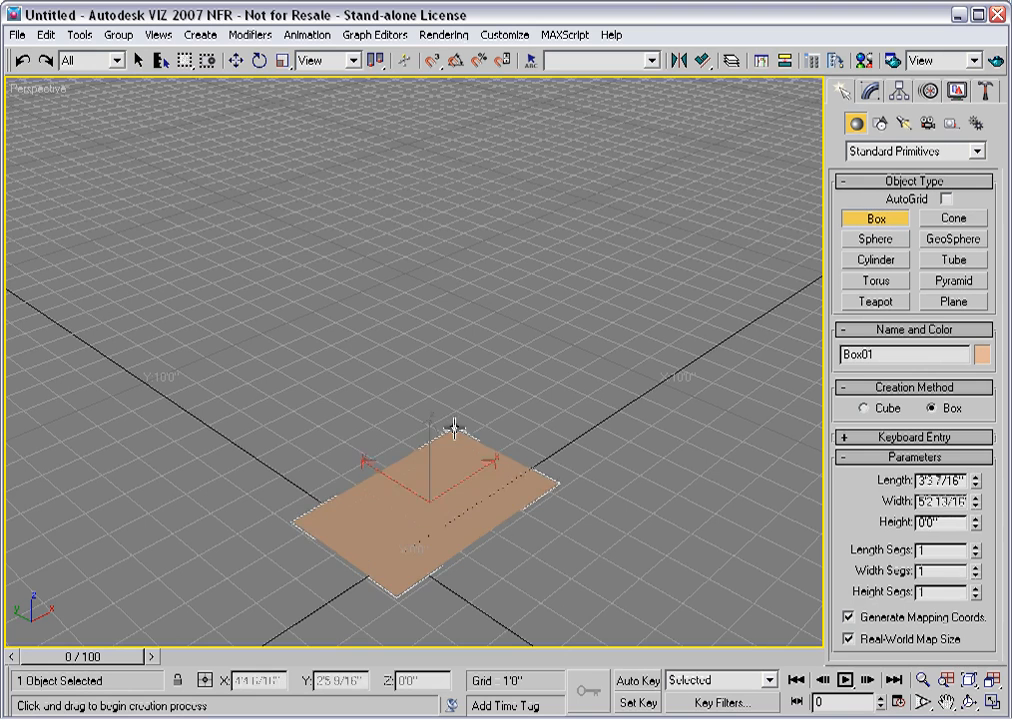
Finish the box from its drawn base, with a width of about 4'5 6/16" and a height of about 8'0 15/16".
left_click(506, 65)
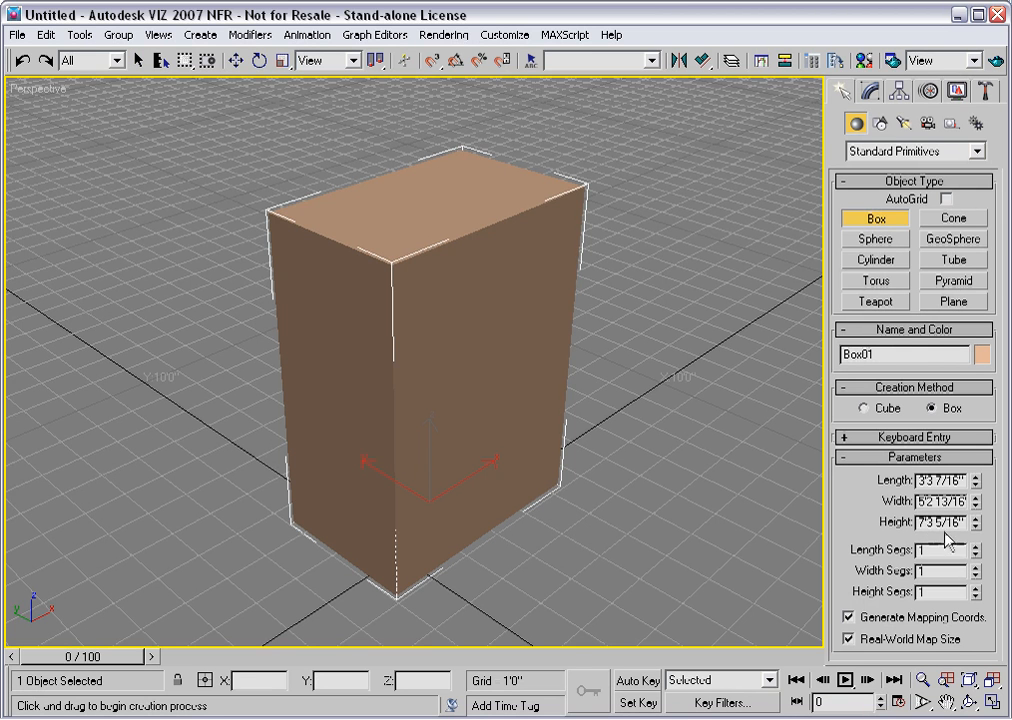
mouse_move(976, 520)
left_mouse_down()
mouse_move(976, 499)
mouse_move(978, 513)
left_mouse_up()
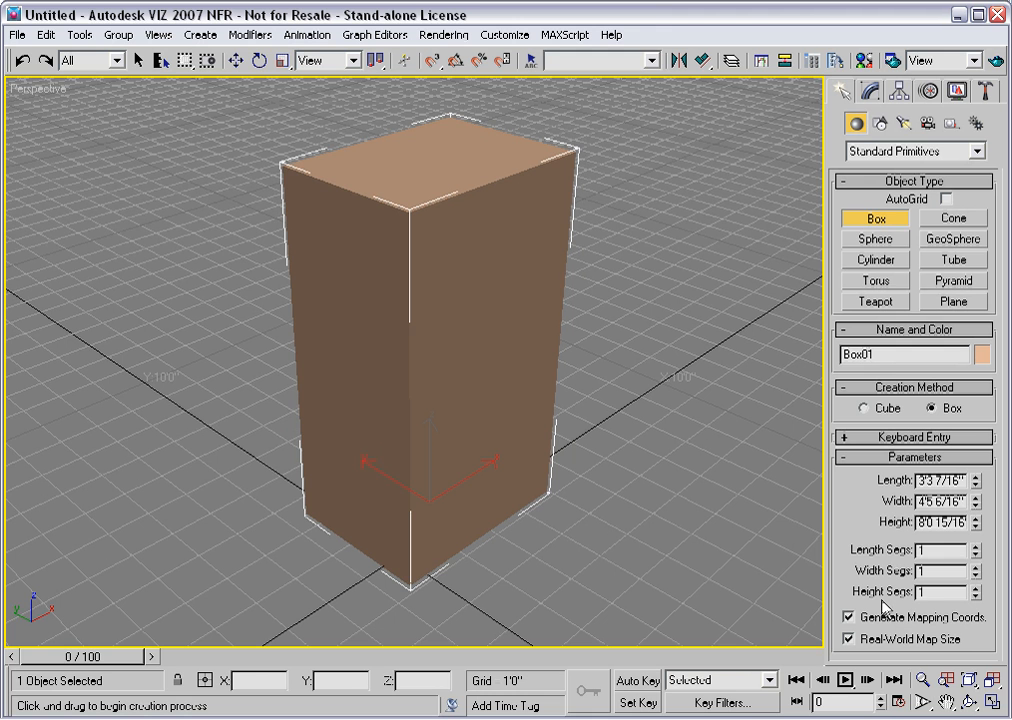
right_click(721, 513)
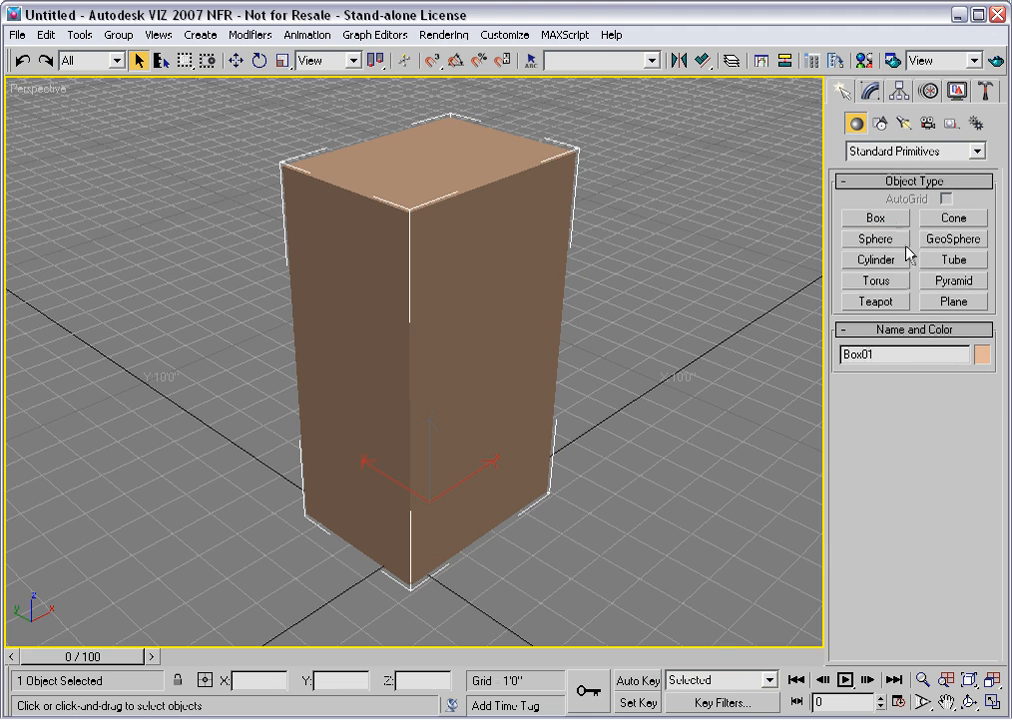
Reopen the existing box's parameters for modification and reduce its height to about 7'6 2/16".
left_click(892, 219)
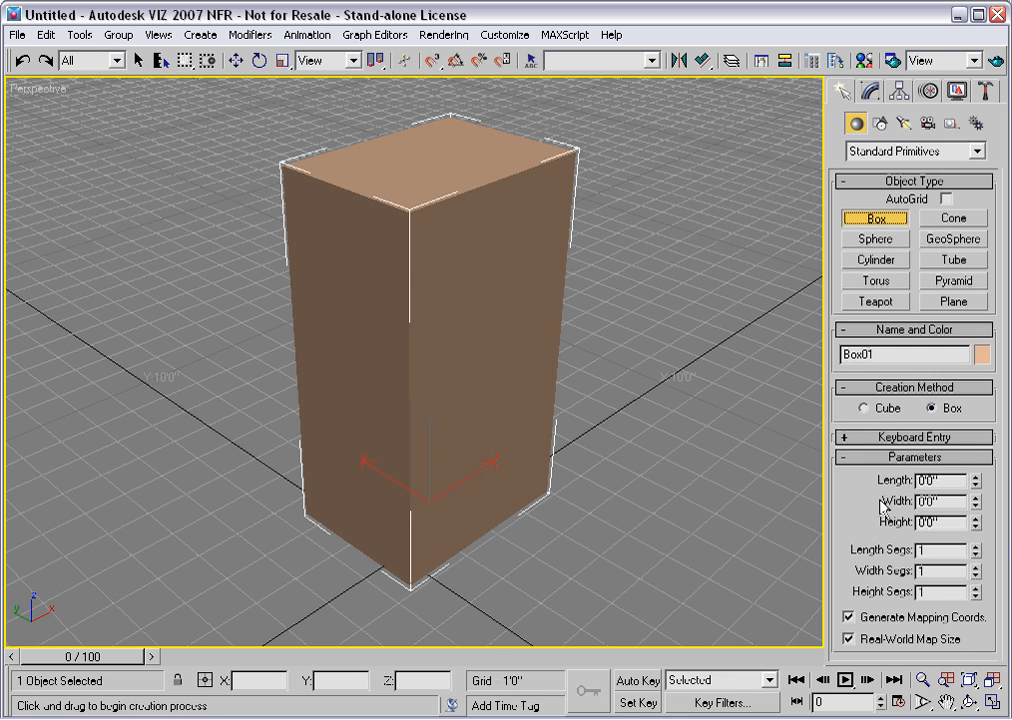
right_click(771, 482)
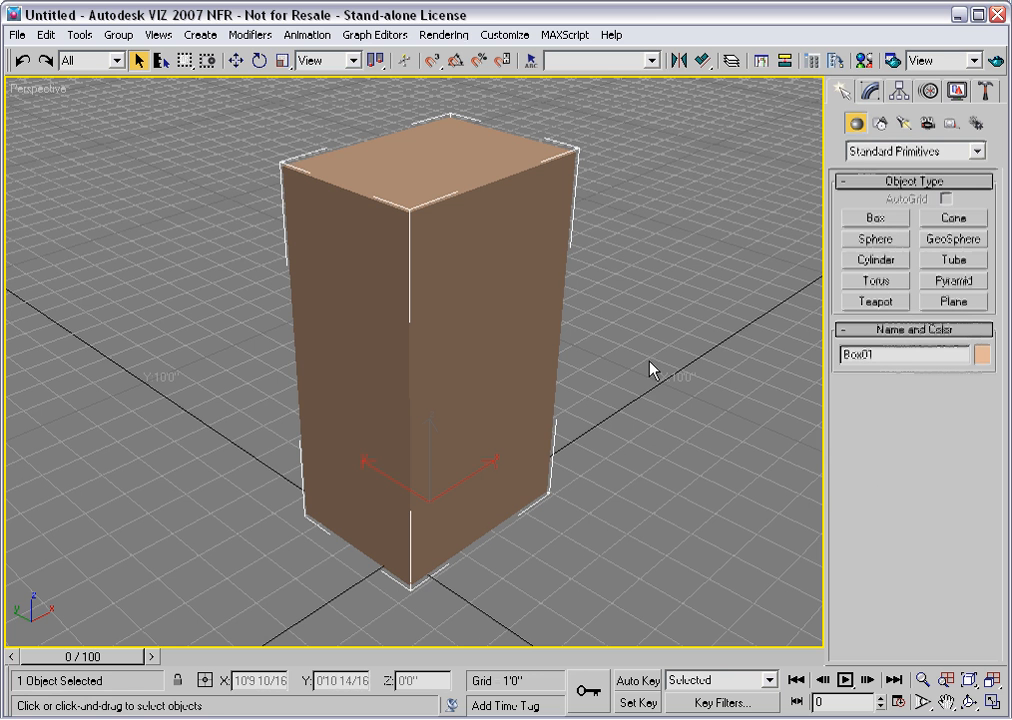
key("1")
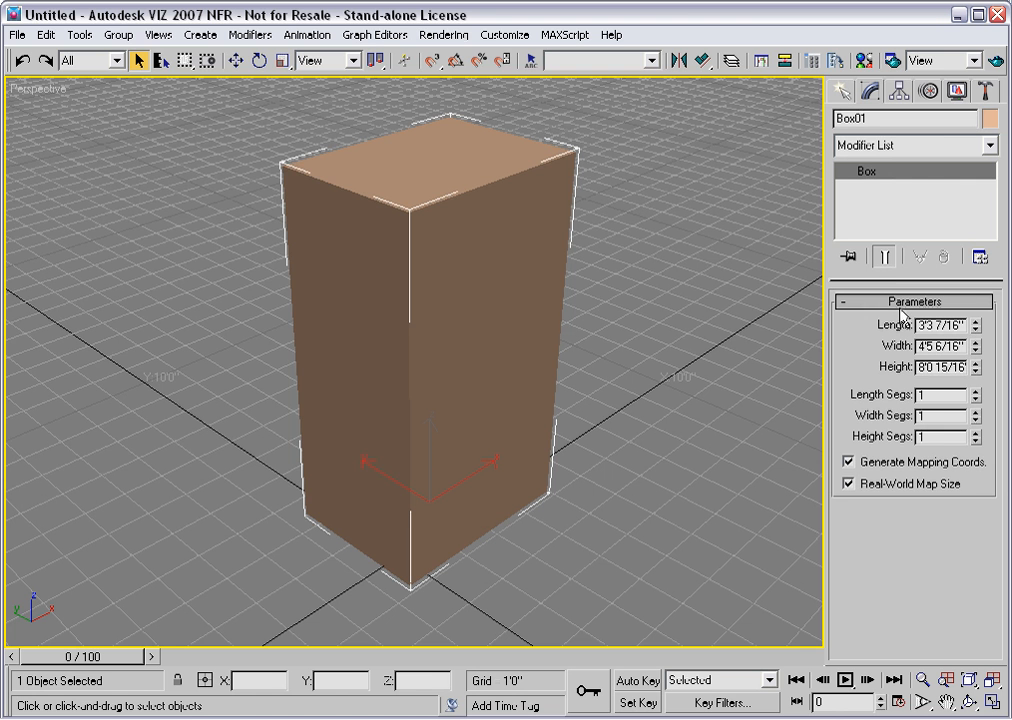
left_click_drag(976, 368, 976, 366)
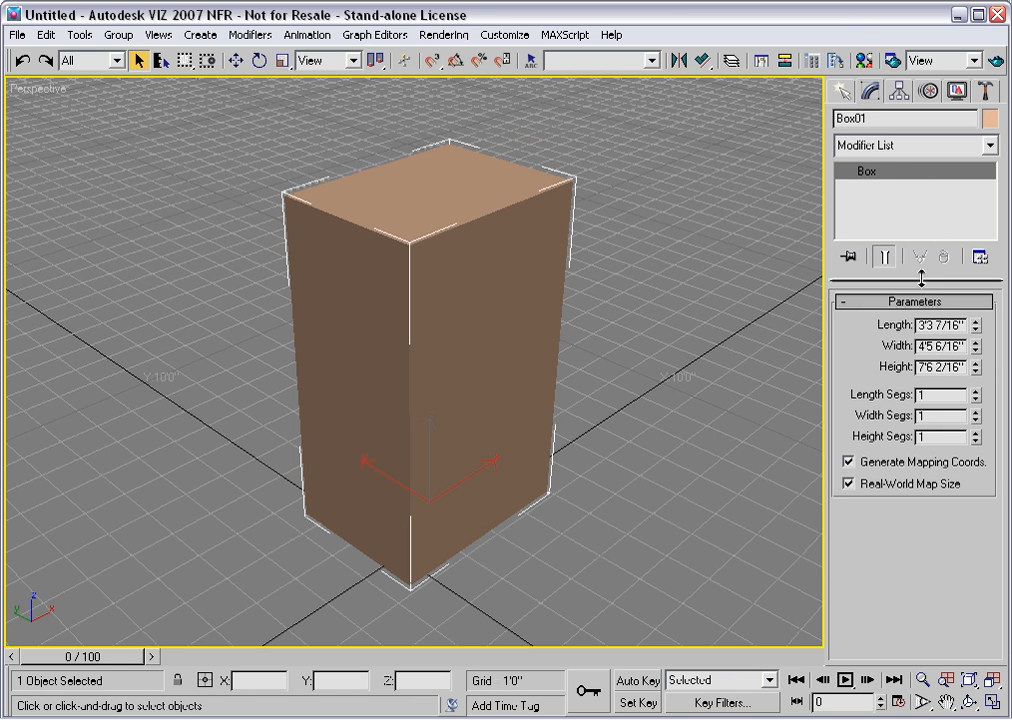
mouse_move(921, 278)
left_mouse_down()
mouse_move(921, 252)
mouse_move(917, 266)
left_mouse_up()
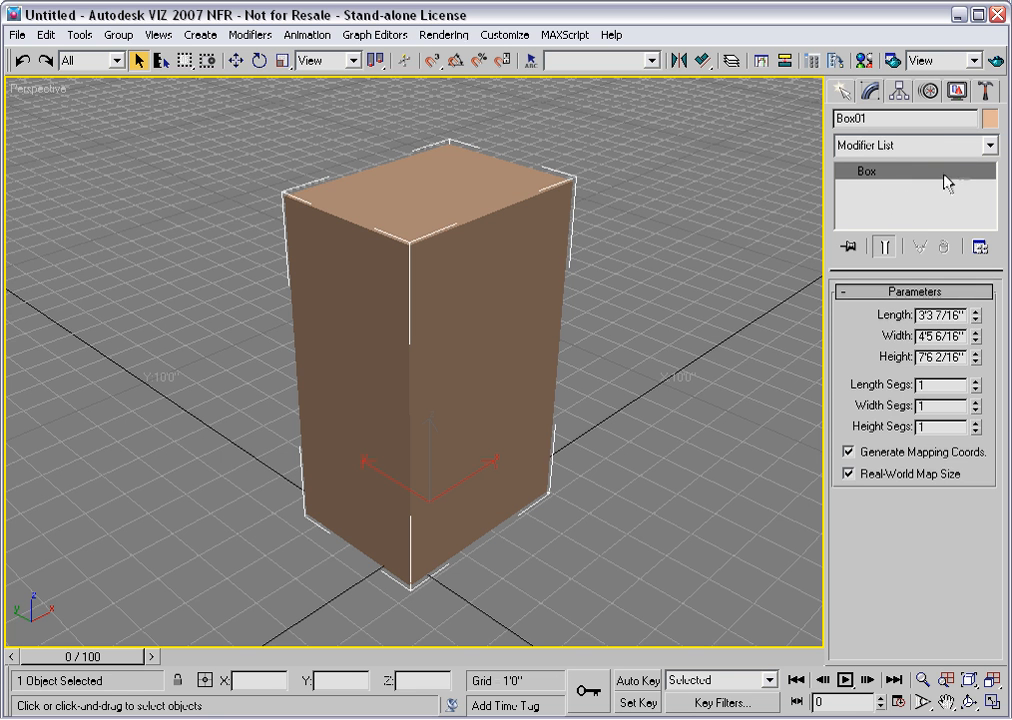
Apply a Bend modifier to the box and set its bend angle to 45.
left_click(988, 145)
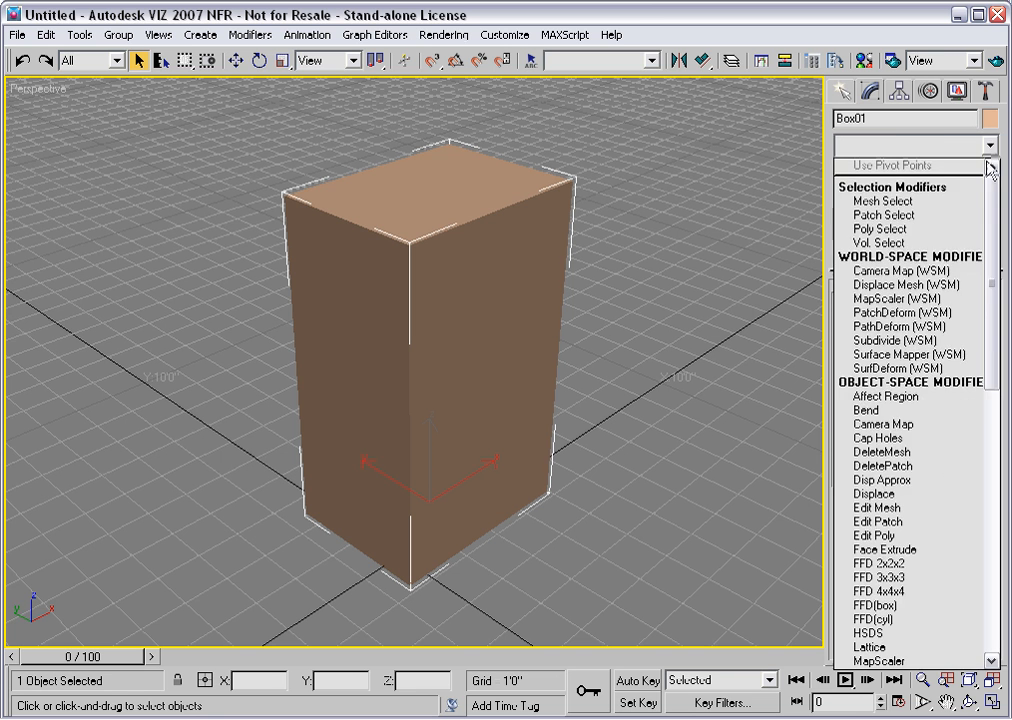
left_click(886, 413)
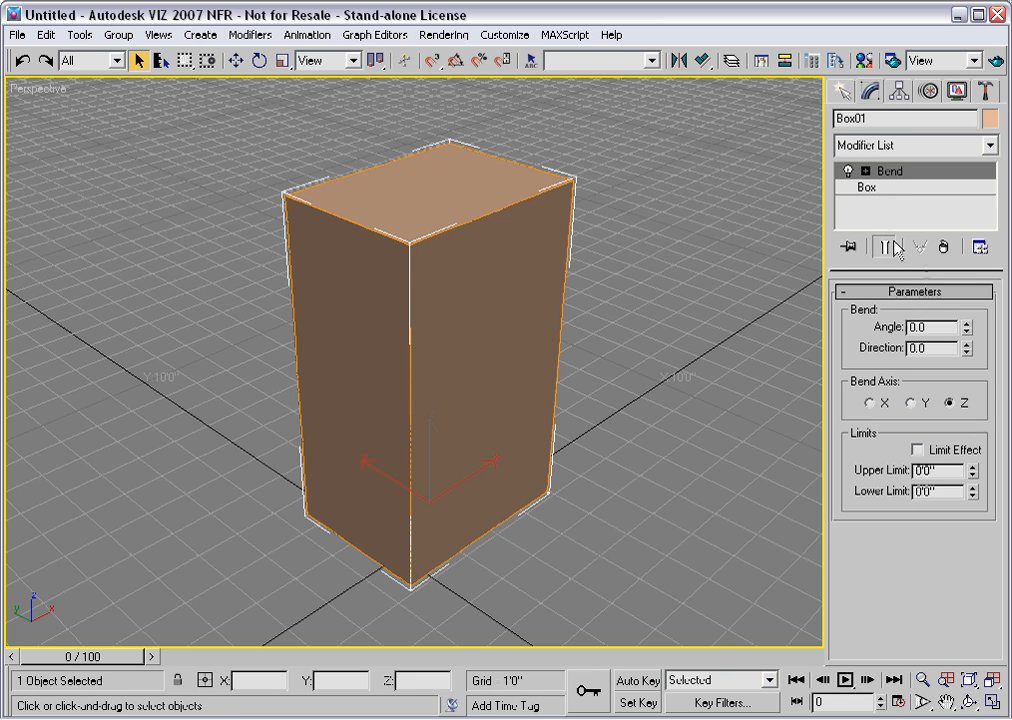
left_click(882, 193)
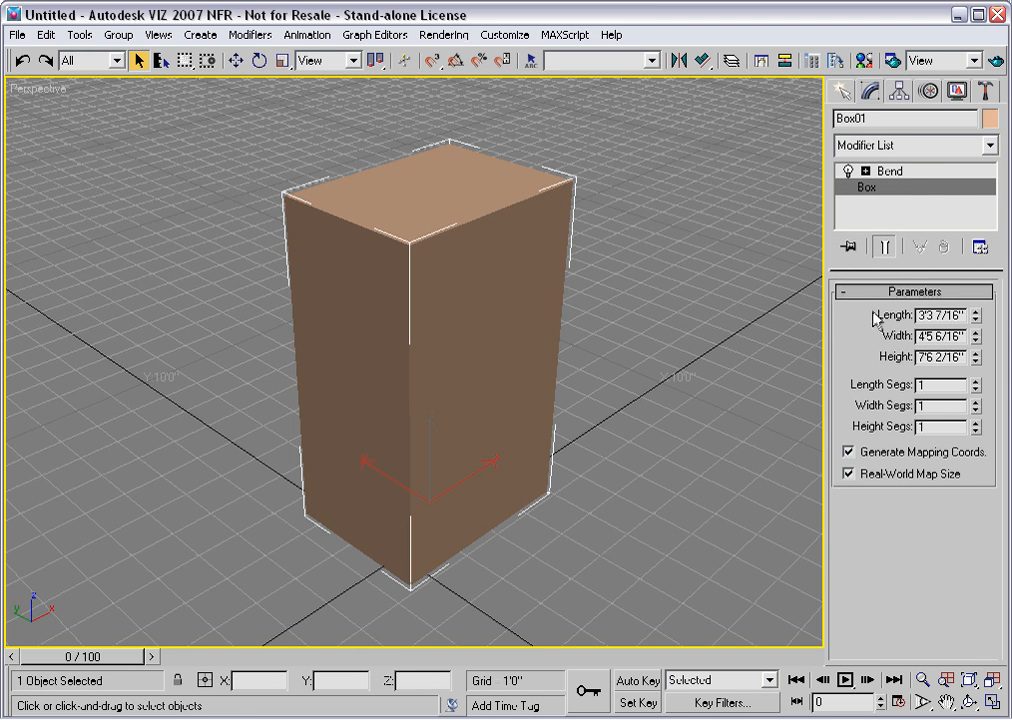
left_click(906, 173)
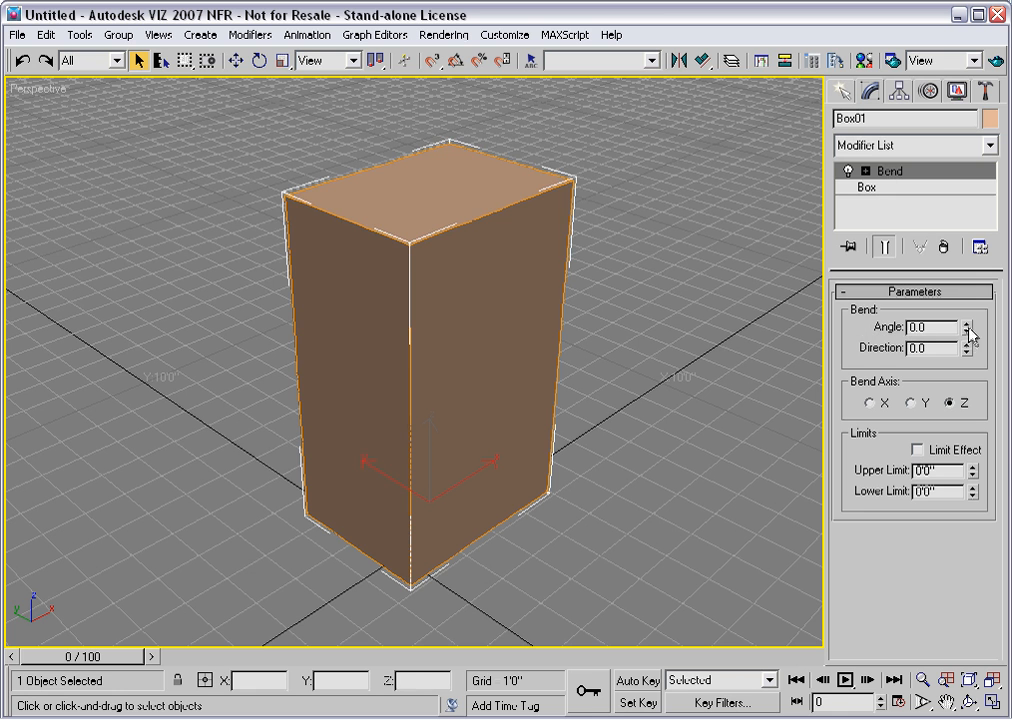
left_click_drag(968, 333, 962, 238)
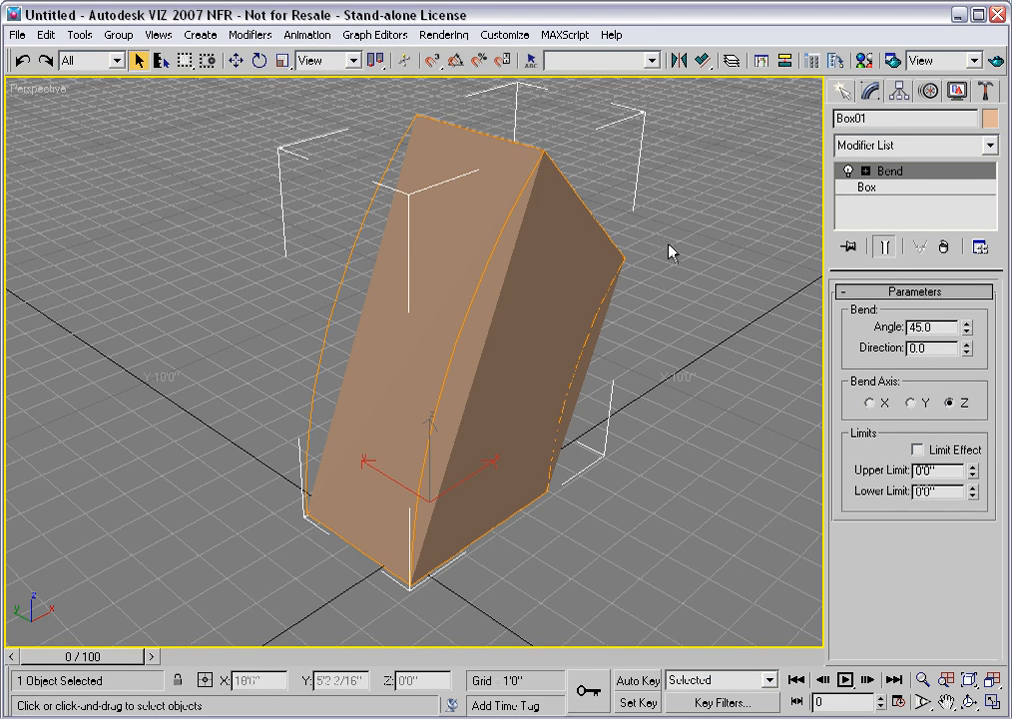
Display edged faces on the shaded model in the Perspective viewport.
middle_click_drag(675, 280, 644, 285, "alt")
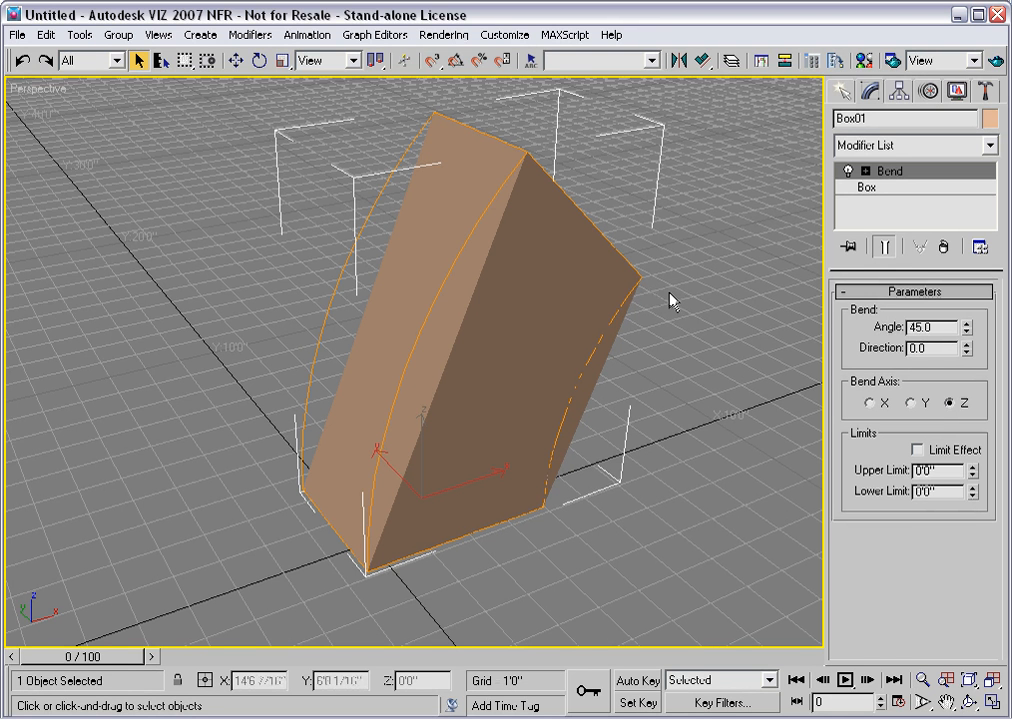
right_click(25, 93)
left_click(40, 173)
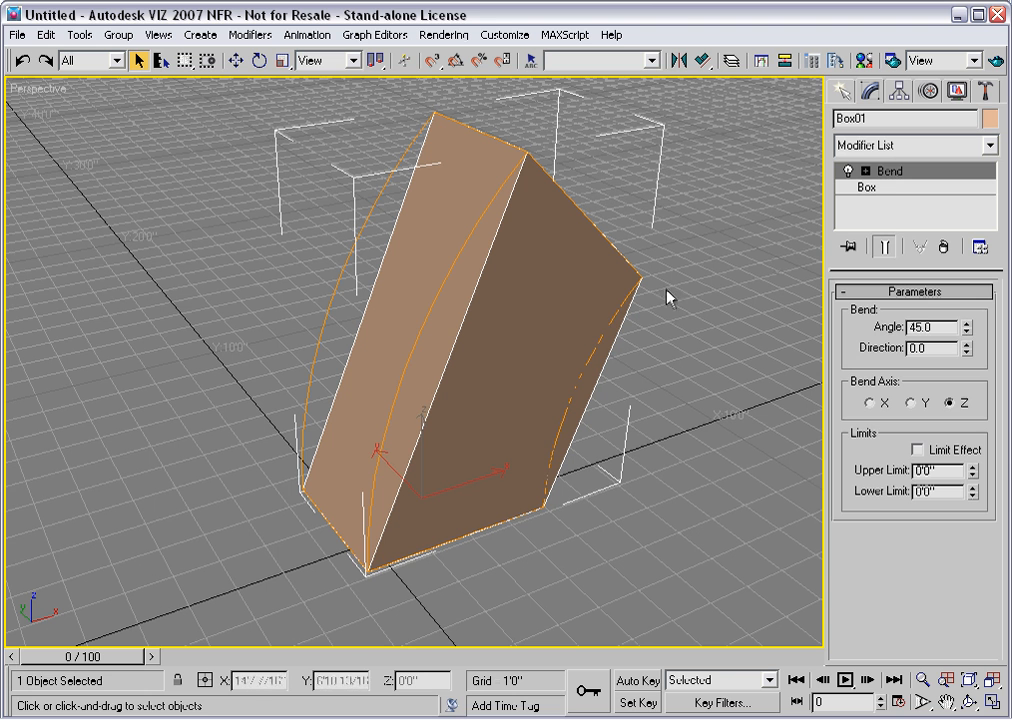
Set the height segments of the base box beneath the Bend modifier to 10.
left_click(883, 190)
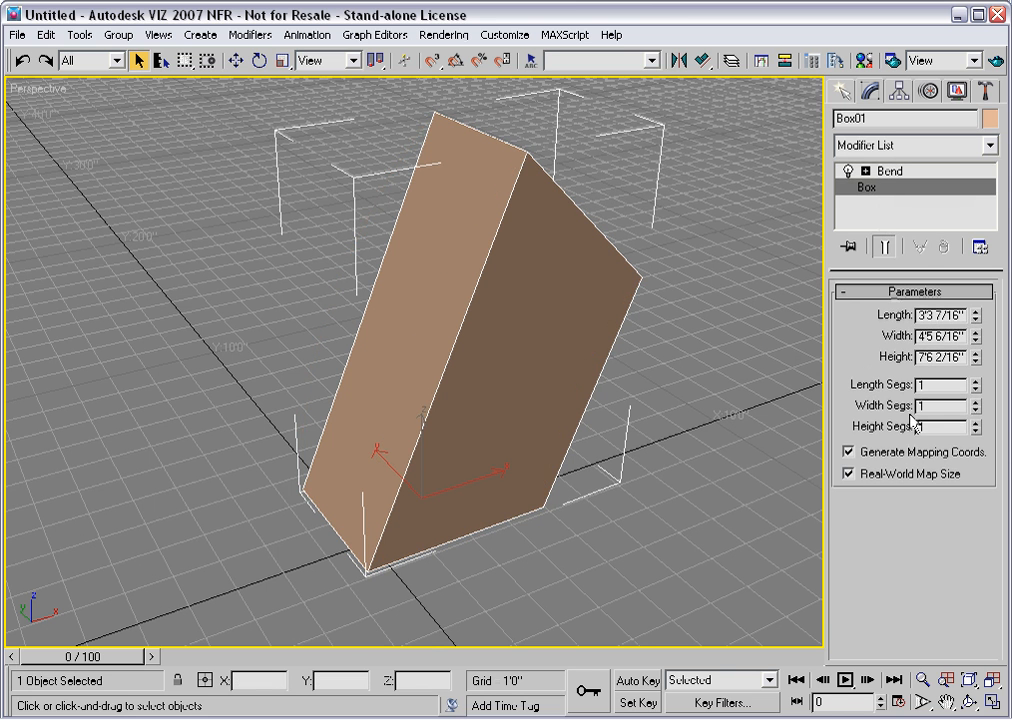
left_click(976, 423)
left_click(976, 423)
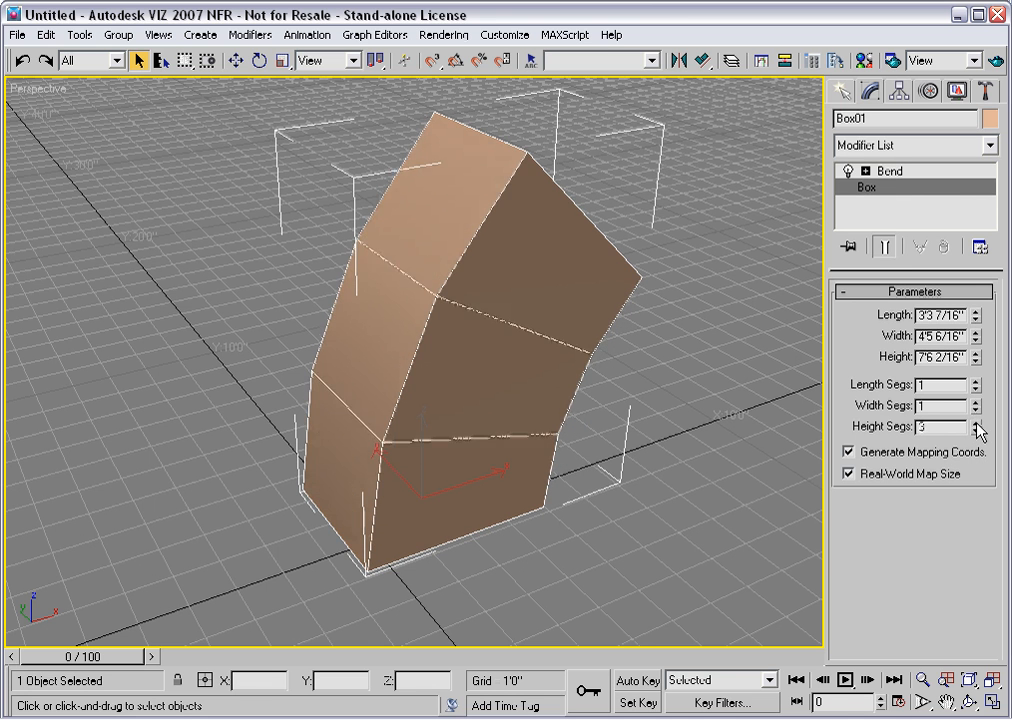
left_click(976, 423)
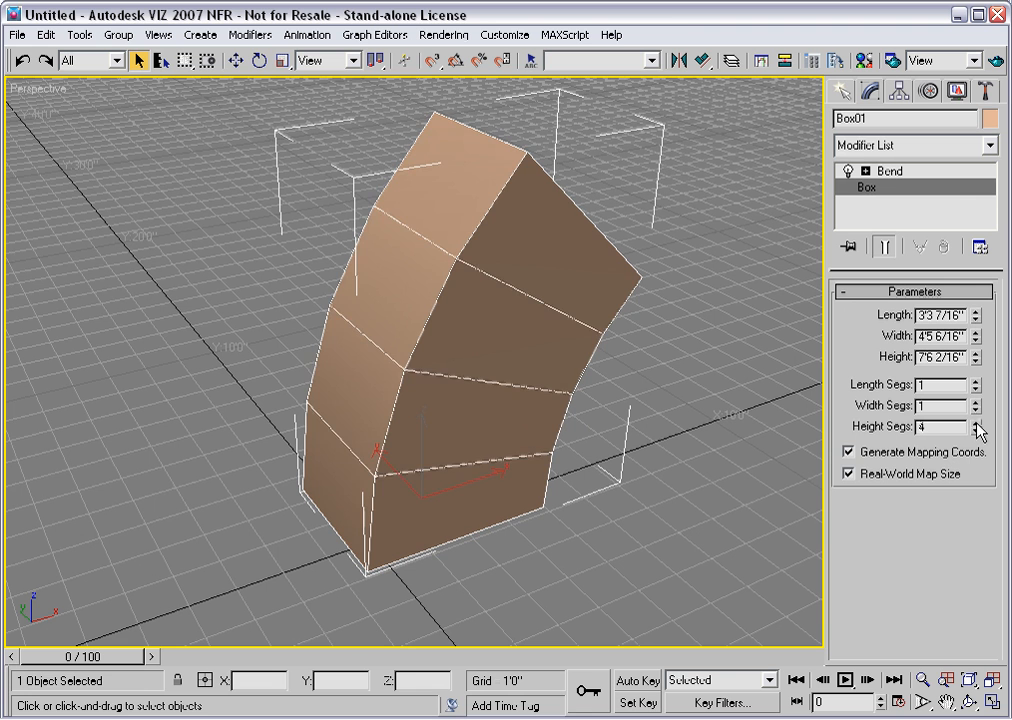
left_click(976, 423)
left_click(976, 423)
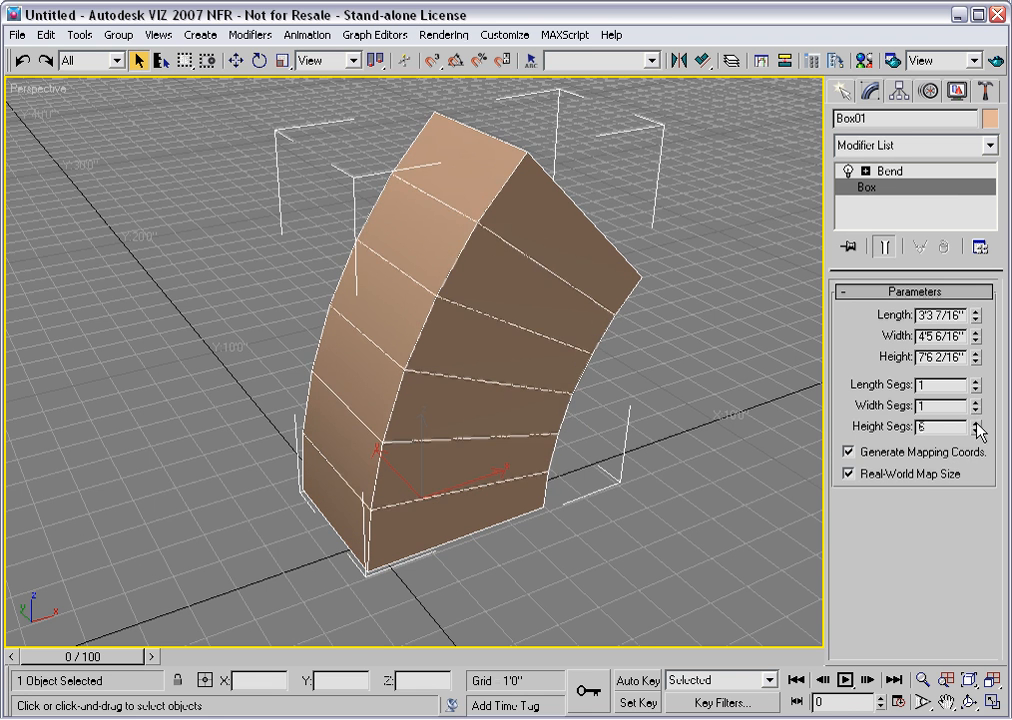
left_click(976, 423)
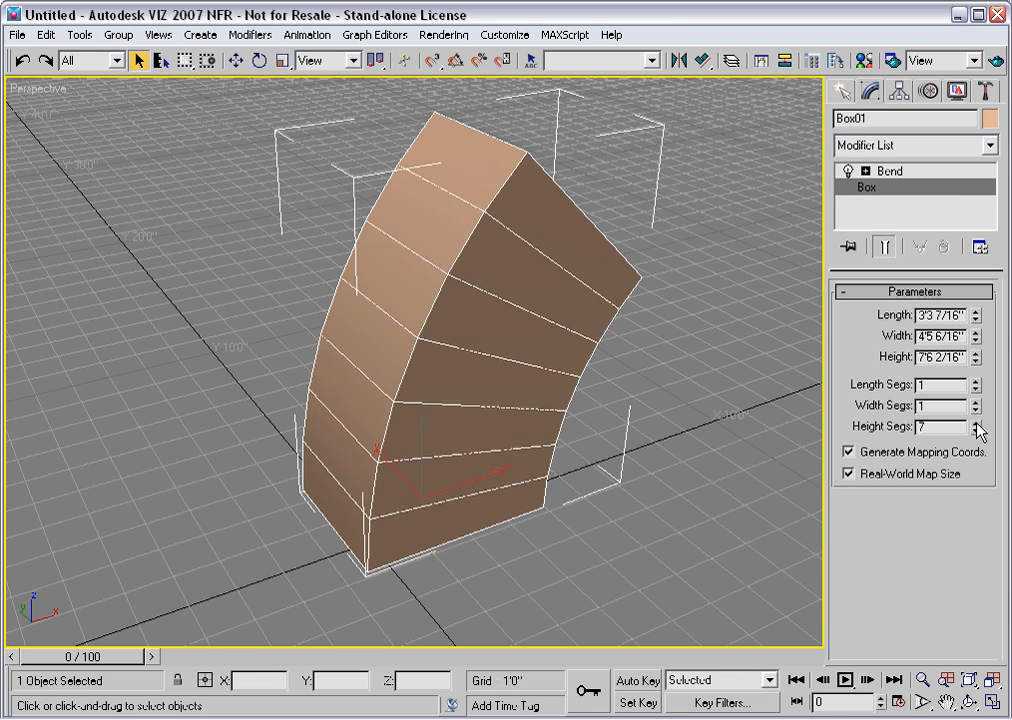
left_click(976, 423)
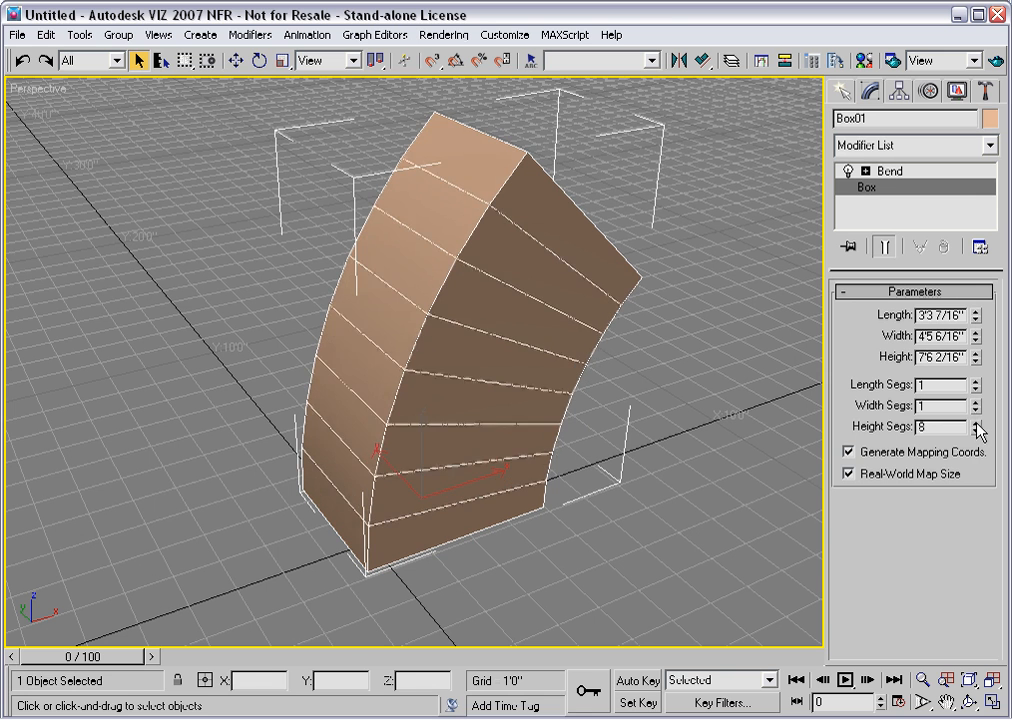
left_click(976, 423)
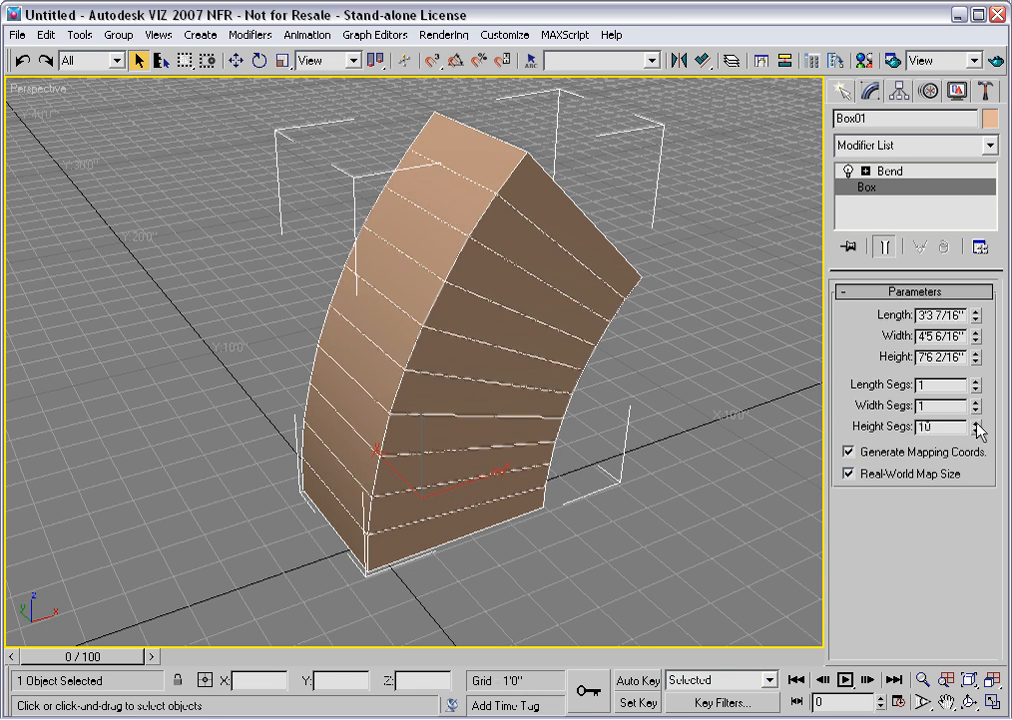
Change the Bend modifier's bend axis to X.
left_click(913, 174)
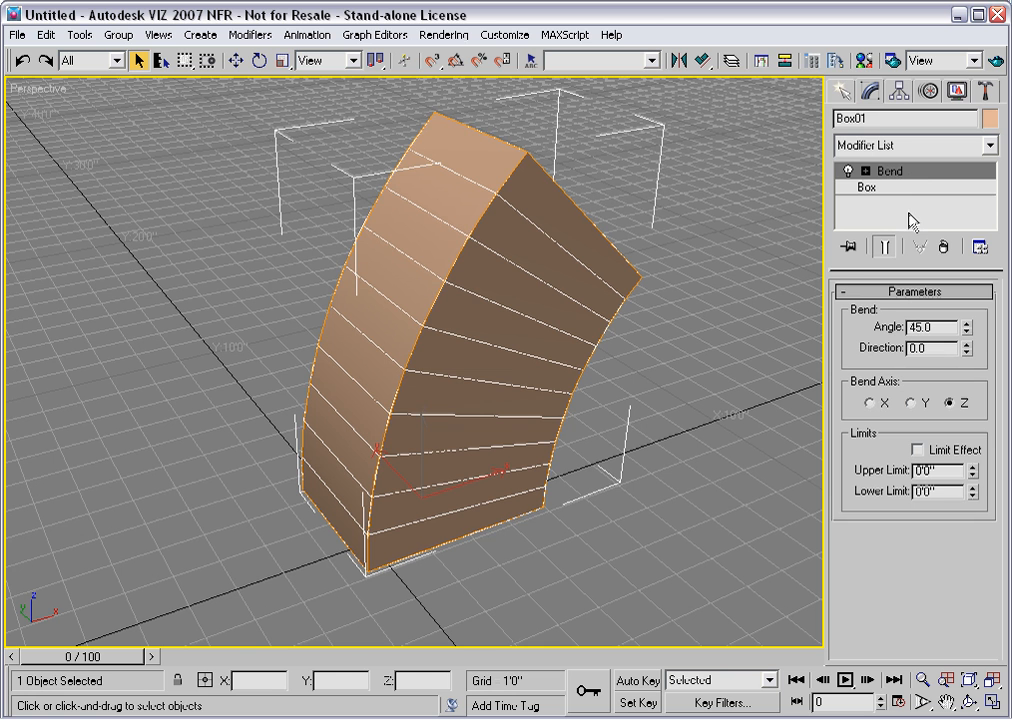
left_click(868, 403)
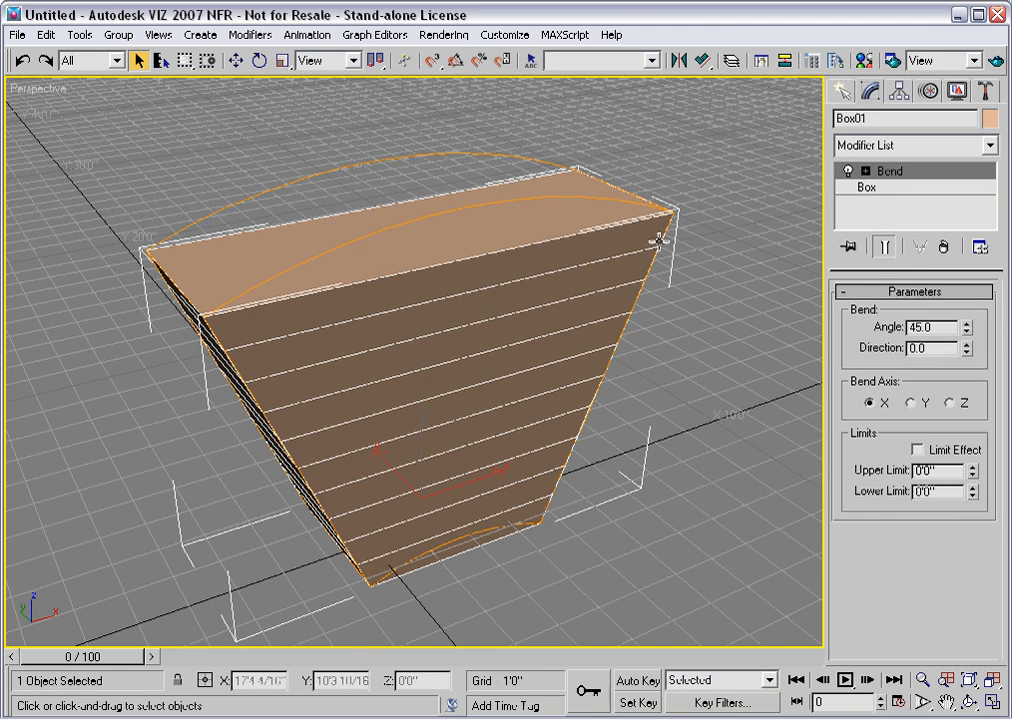
Set the base box's width segments to 10 and reset its height segments to 1.
left_click(866, 189)
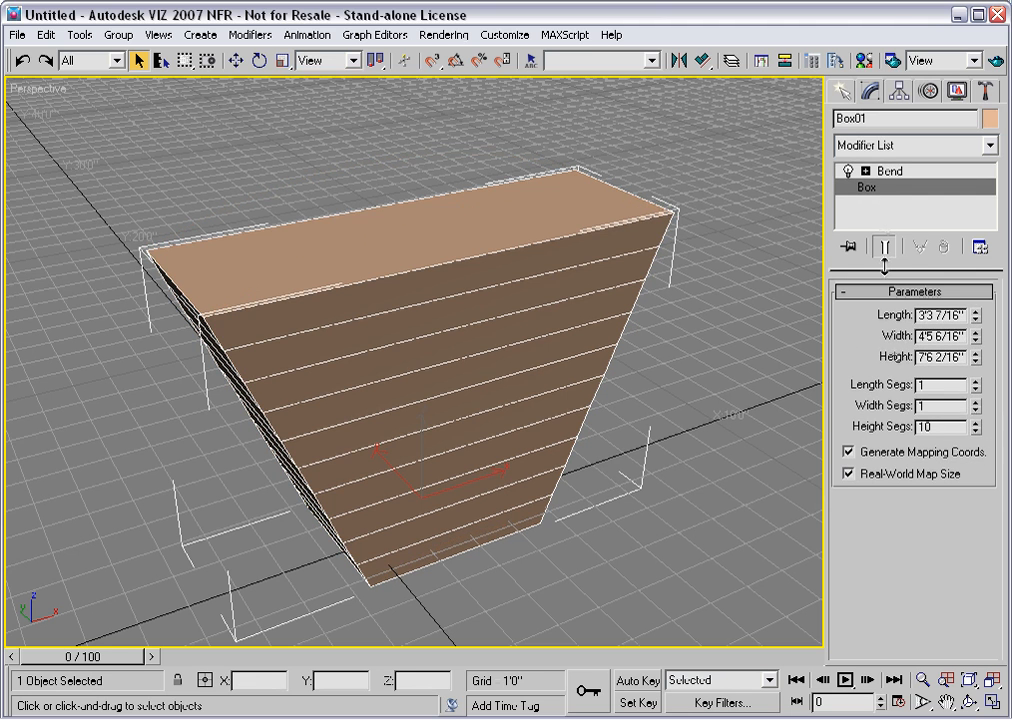
left_click(975, 405)
left_click(975, 405)
left_click(975, 403)
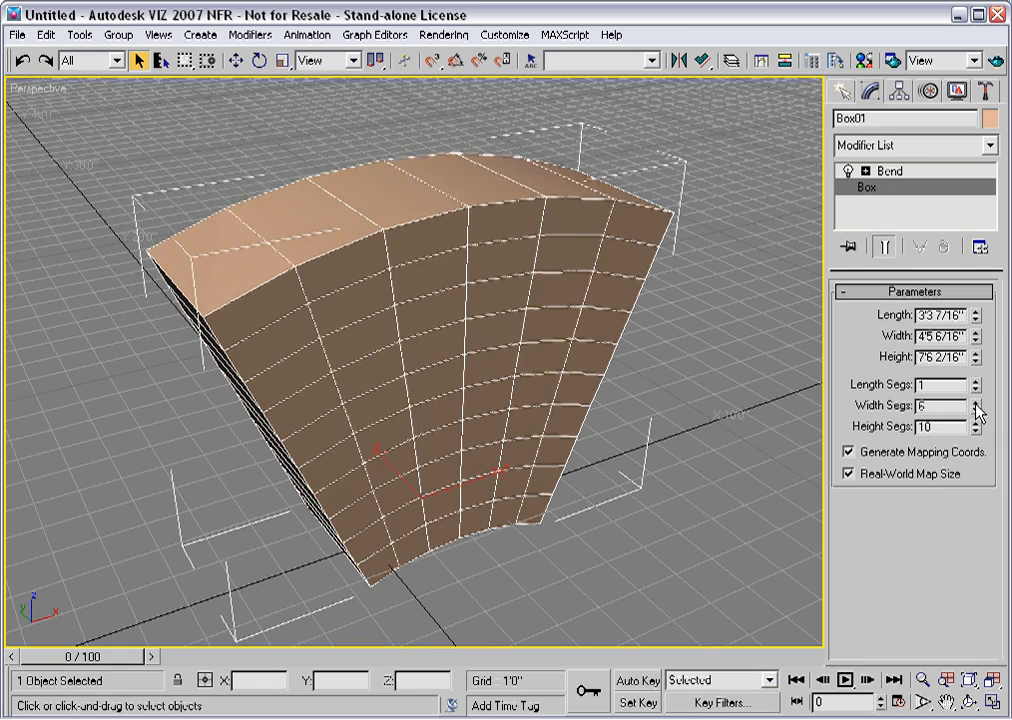
left_click(975, 403)
left_click(975, 403)
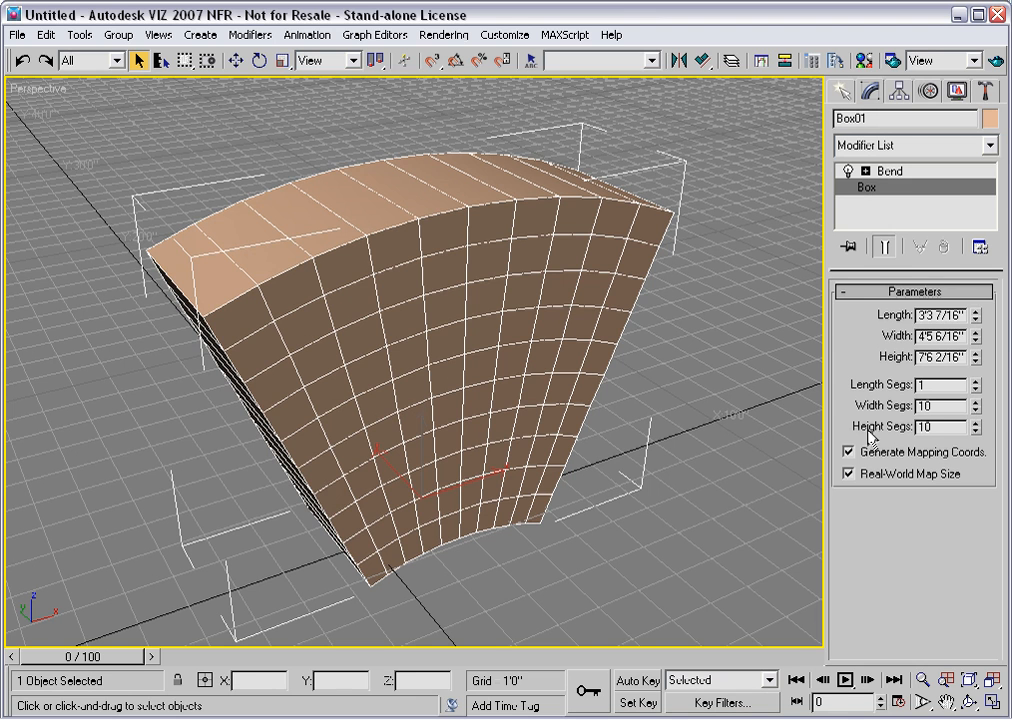
right_click(977, 432)
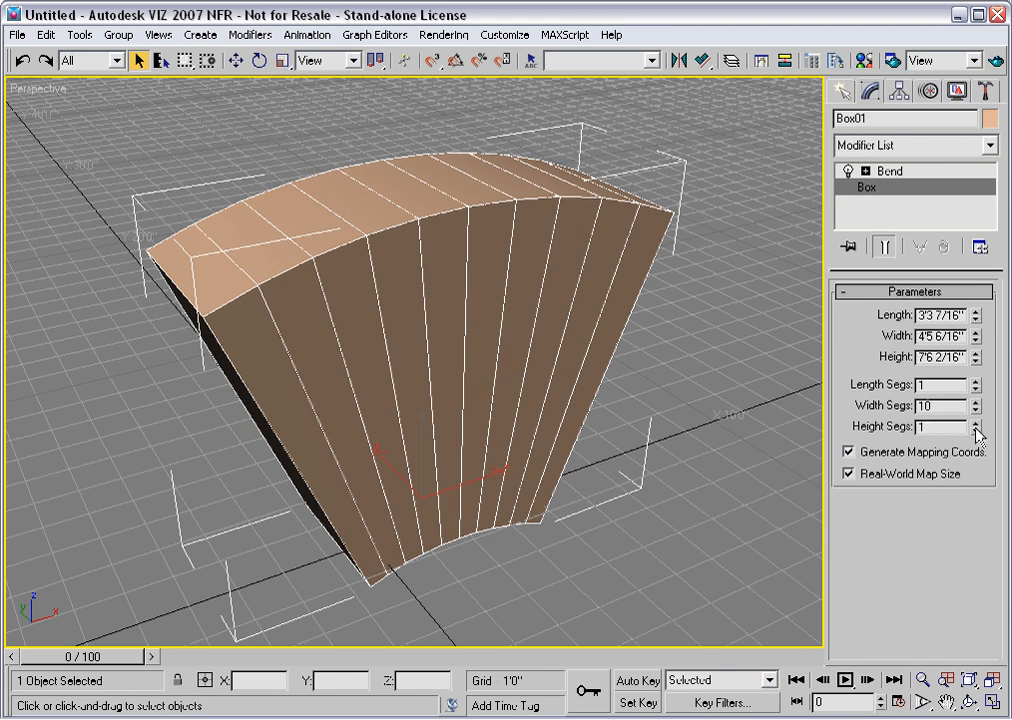